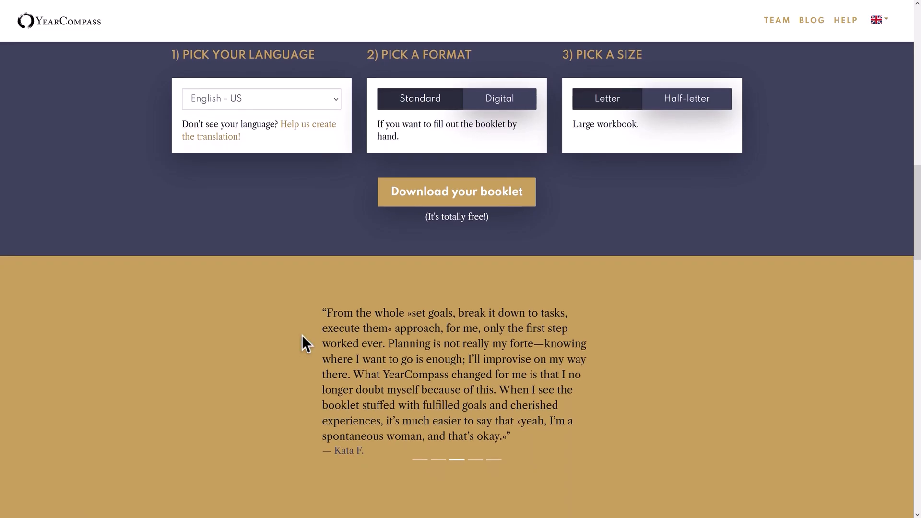
Keep English - US, choose the Digital format and download the booklet PDF.
{"action": "left_click", "coordinate": [295, 98]}
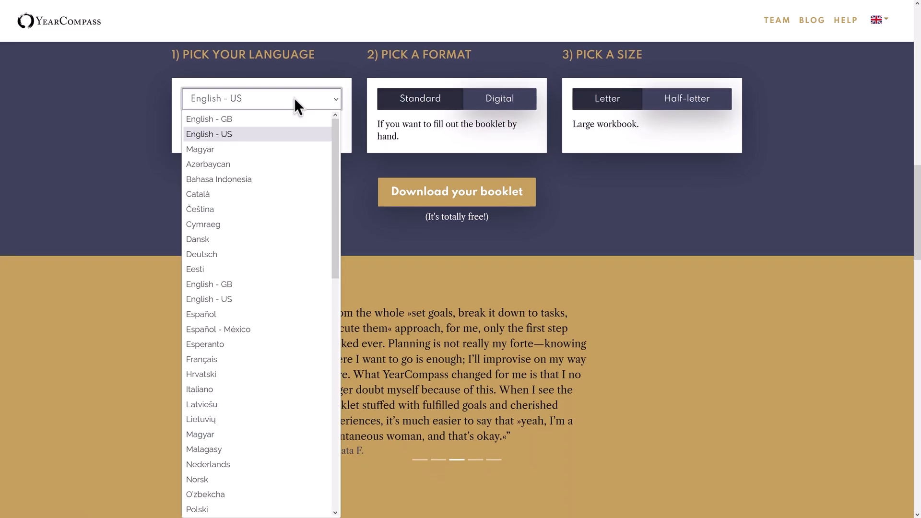
{"action": "left_click", "coordinate": [294, 98]}
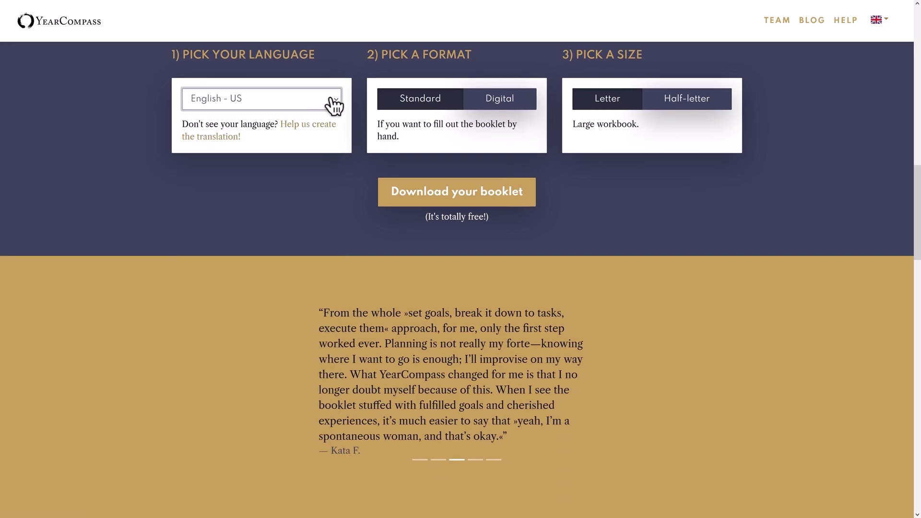
{"action": "left_click", "coordinate": [496, 98]}
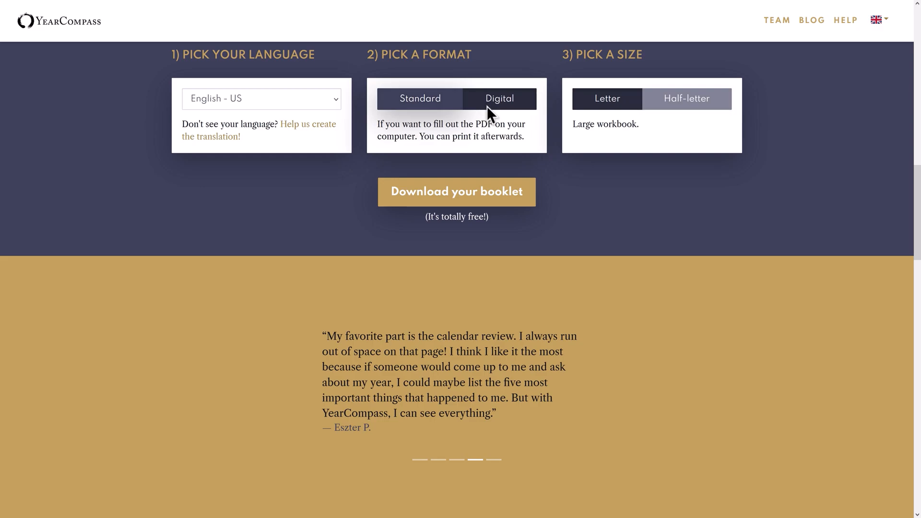
{"action": "left_click", "coordinate": [460, 190]}
{"action": "scroll", "coordinate": [460, 188], "scroll_direction": "down", "scroll_amount": 5}
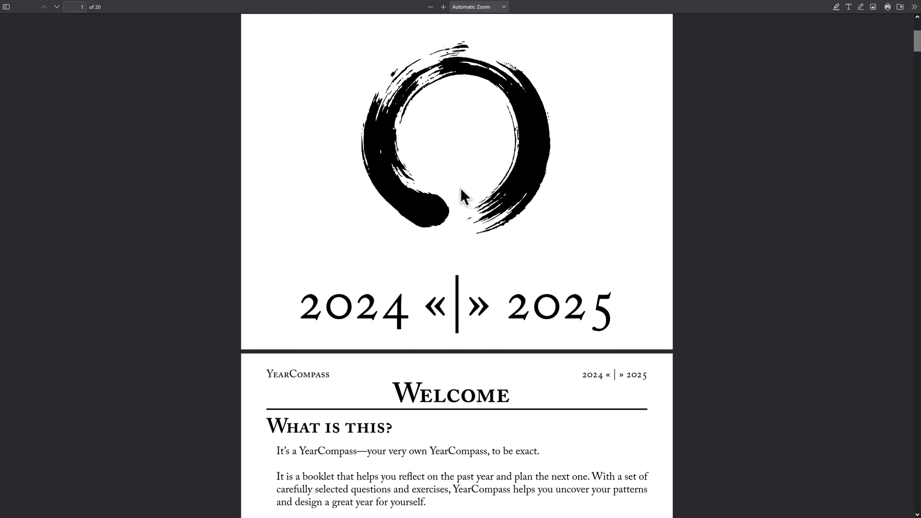
{"action": "scroll", "coordinate": [460, 188], "scroll_direction": "down", "scroll_amount": 5}
{"action": "scroll", "coordinate": [459, 187], "scroll_direction": "down", "scroll_amount": 5}
{"action": "scroll", "coordinate": [460, 188], "scroll_direction": "down", "scroll_amount": 4}
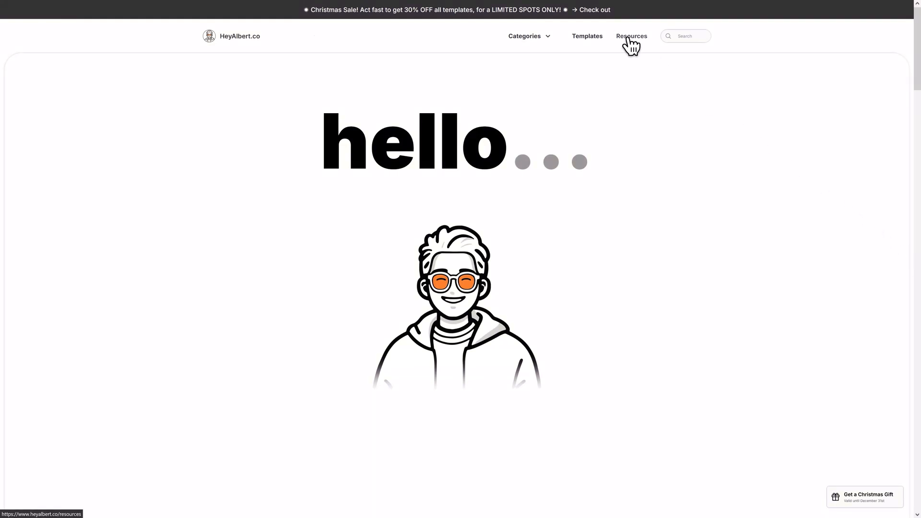
Go through Resources and the Year Compass 2024 to 2025 article to the Notion templates collection.
{"action": "left_click", "coordinate": [631, 37]}
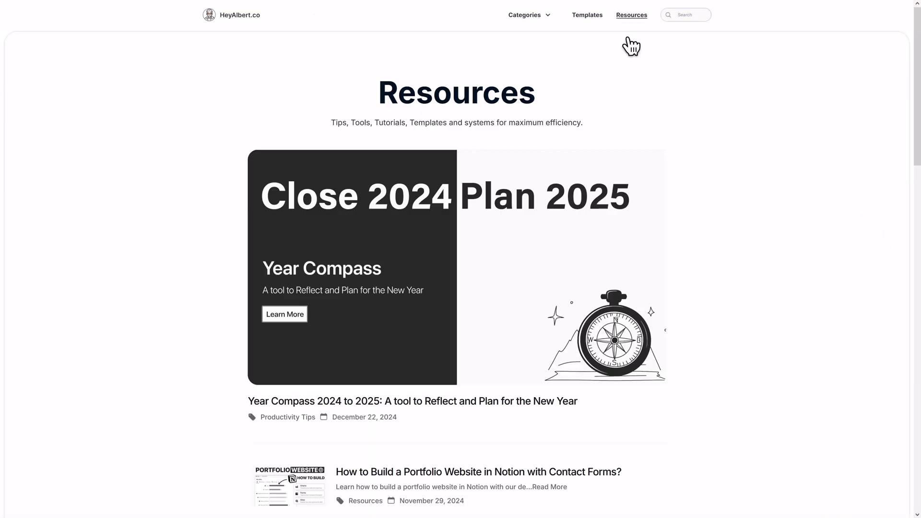
{"action": "left_click", "coordinate": [545, 234]}
{"action": "scroll", "coordinate": [544, 234], "scroll_direction": "down", "scroll_amount": 5}
{"action": "scroll", "coordinate": [545, 233], "scroll_direction": "down", "scroll_amount": 3}
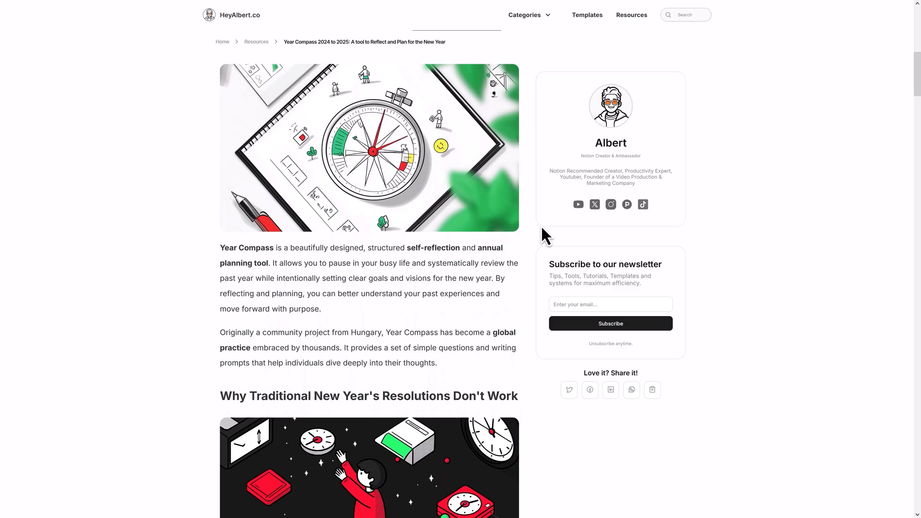
{"action": "scroll", "coordinate": [541, 225], "scroll_direction": "down", "scroll_amount": 5}
{"action": "scroll", "coordinate": [542, 225], "scroll_direction": "down", "scroll_amount": 5}
{"action": "scroll", "coordinate": [541, 226], "scroll_direction": "down", "scroll_amount": 5}
{"action": "scroll", "coordinate": [542, 221], "scroll_direction": "down", "scroll_amount": 3}
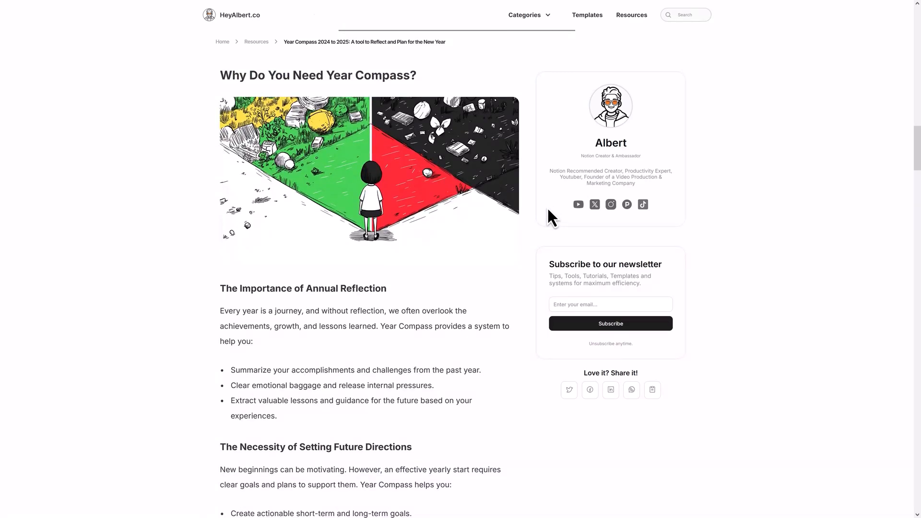
{"action": "left_click", "coordinate": [599, 21]}
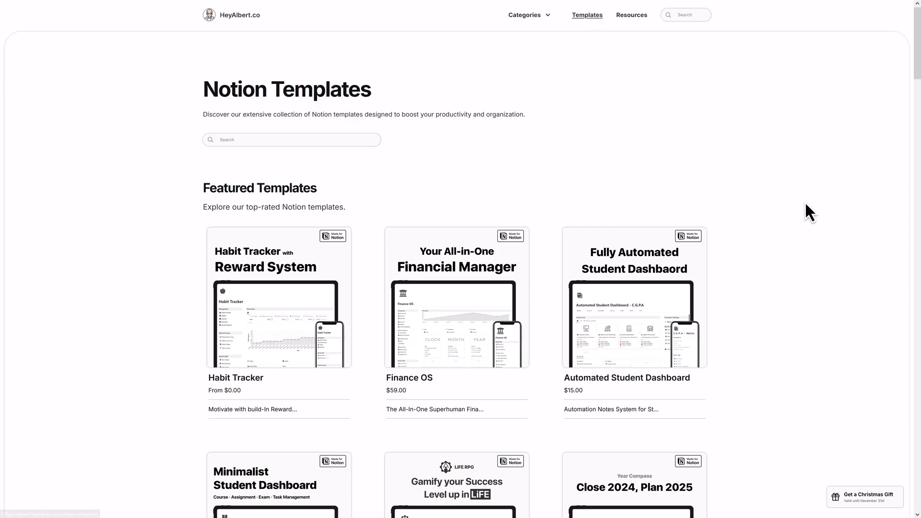
{"action": "scroll", "coordinate": [812, 206], "scroll_direction": "down", "scroll_amount": 4}
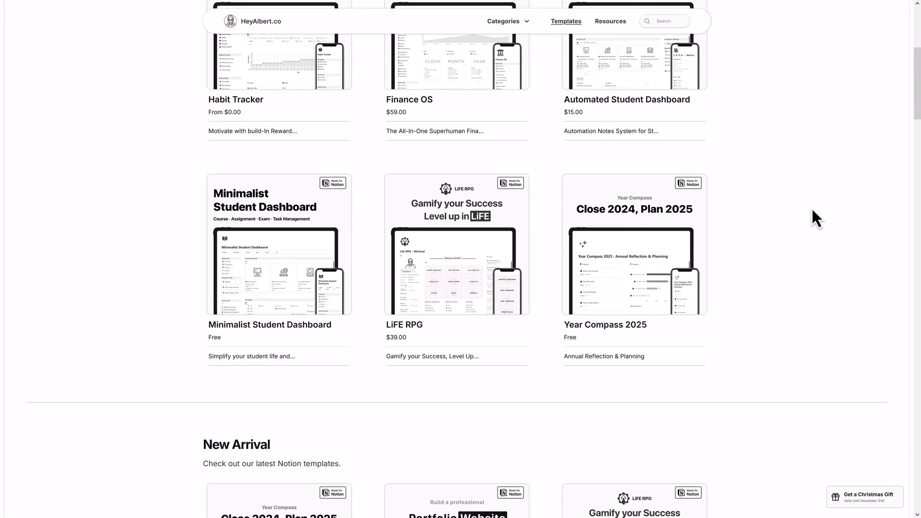
Open the Year Compass 2025 template page and its Year Compass Report chapter.
{"action": "left_click", "coordinate": [666, 244]}
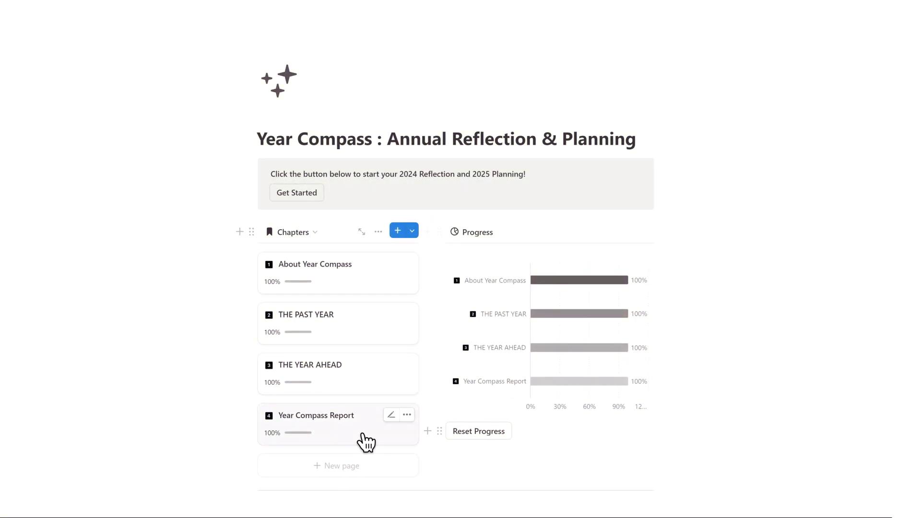
{"action": "left_click", "coordinate": [366, 441]}
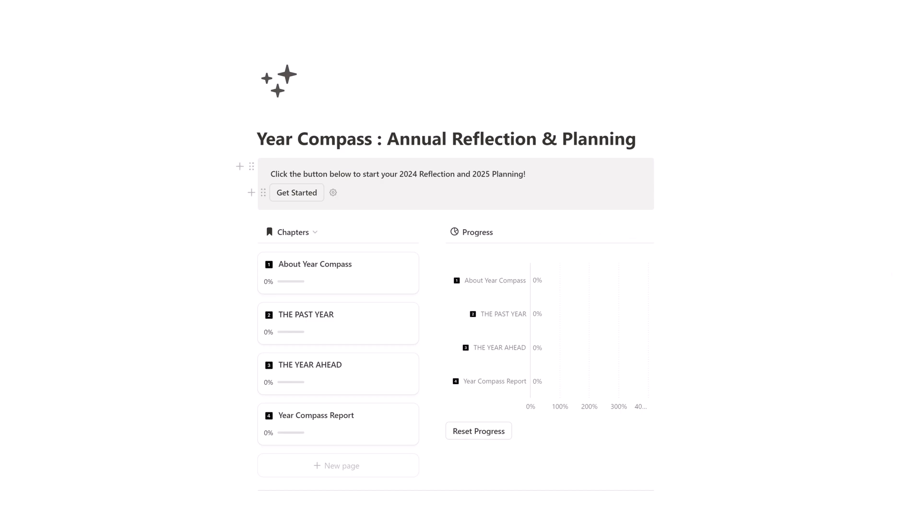
{"action": "left_click", "coordinate": [306, 196]}
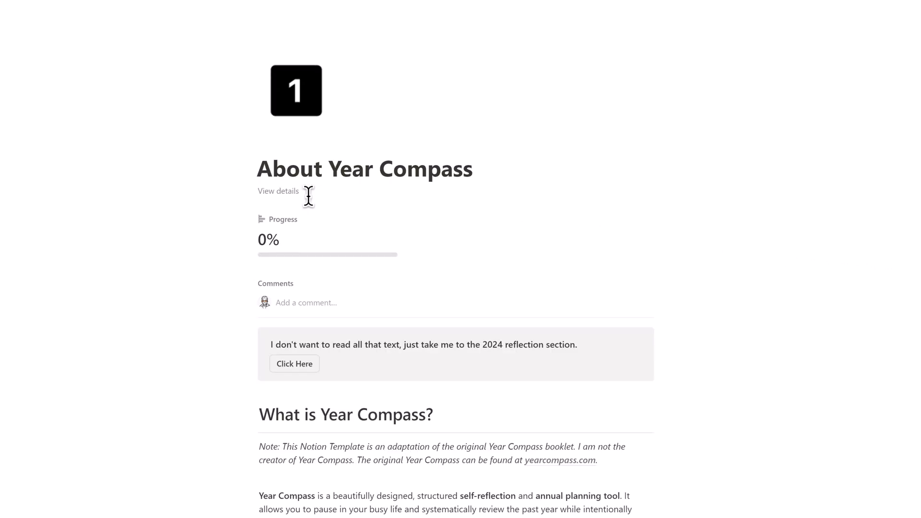
{"action": "scroll", "coordinate": [313, 205], "scroll_direction": "down", "scroll_amount": 5}
{"action": "scroll", "coordinate": [308, 195], "scroll_direction": "down", "scroll_amount": 6}
{"action": "scroll", "coordinate": [308, 196], "scroll_direction": "down", "scroll_amount": 2}
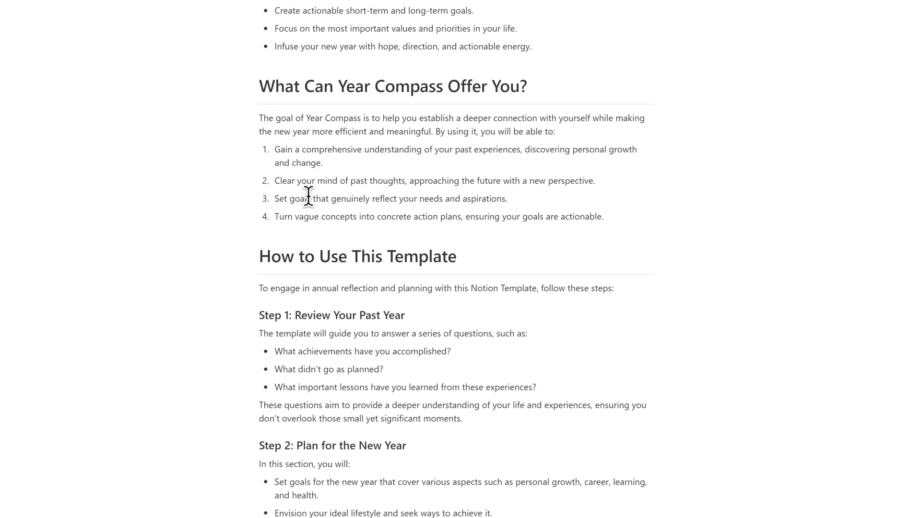
{"action": "scroll", "coordinate": [308, 196], "scroll_direction": "down", "scroll_amount": 5}
{"action": "scroll", "coordinate": [308, 196], "scroll_direction": "down", "scroll_amount": 5}
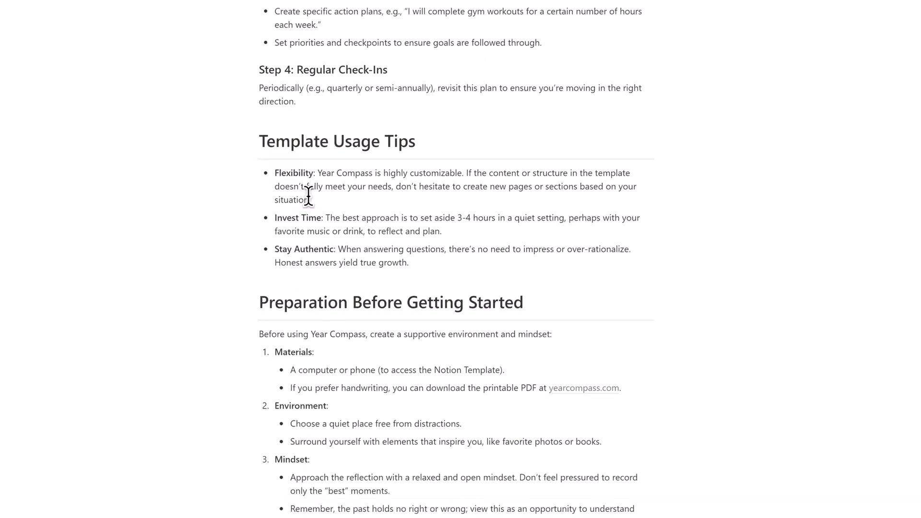
{"action": "scroll", "coordinate": [308, 196], "scroll_direction": "down", "scroll_amount": 3}
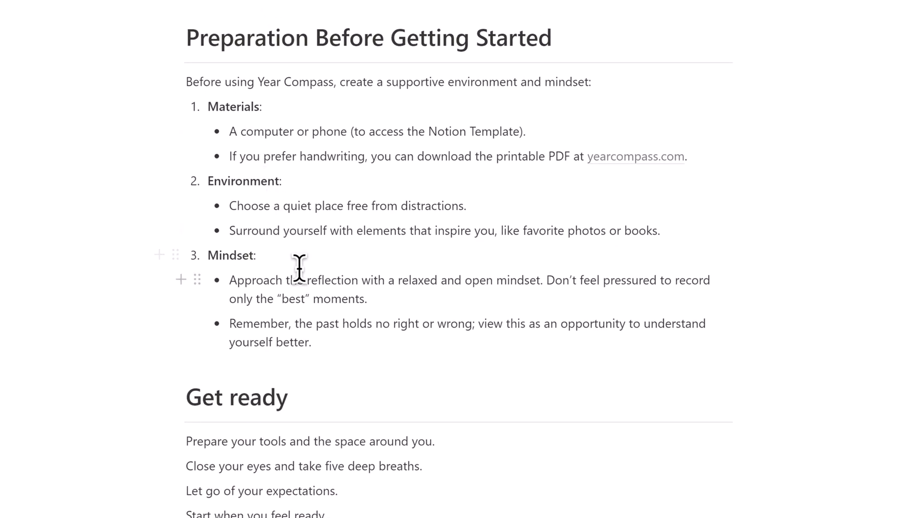
{"action": "left_click_drag", "start_coordinate": [327, 347], "coordinate": [200, 180]}
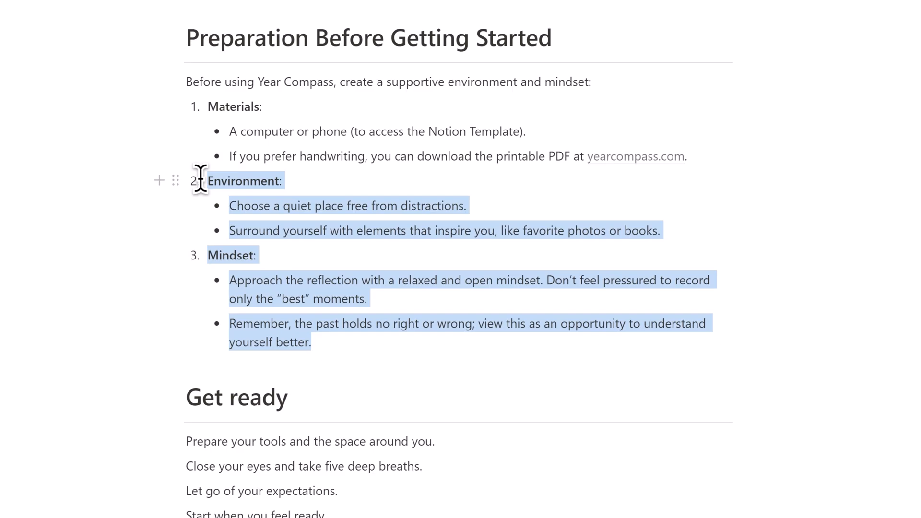
{"action": "left_click", "coordinate": [329, 347]}
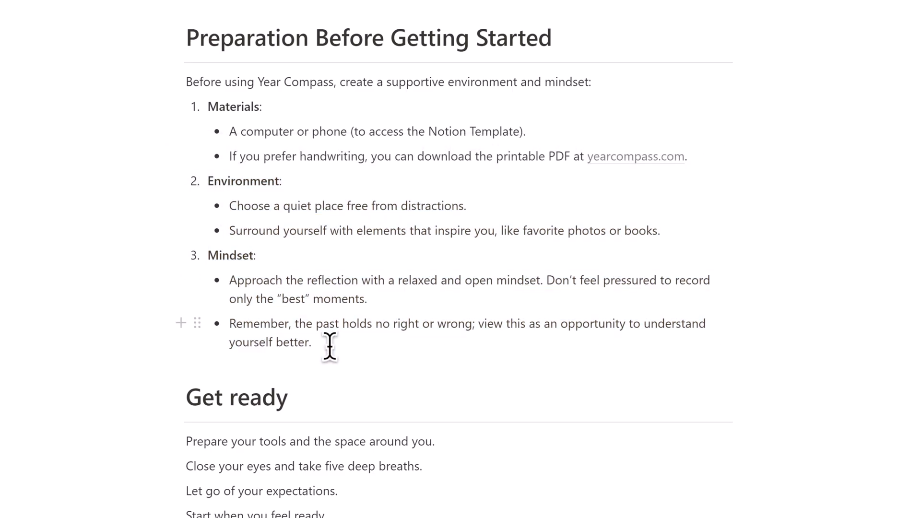
{"action": "scroll", "coordinate": [330, 346], "scroll_direction": "down", "scroll_amount": 3}
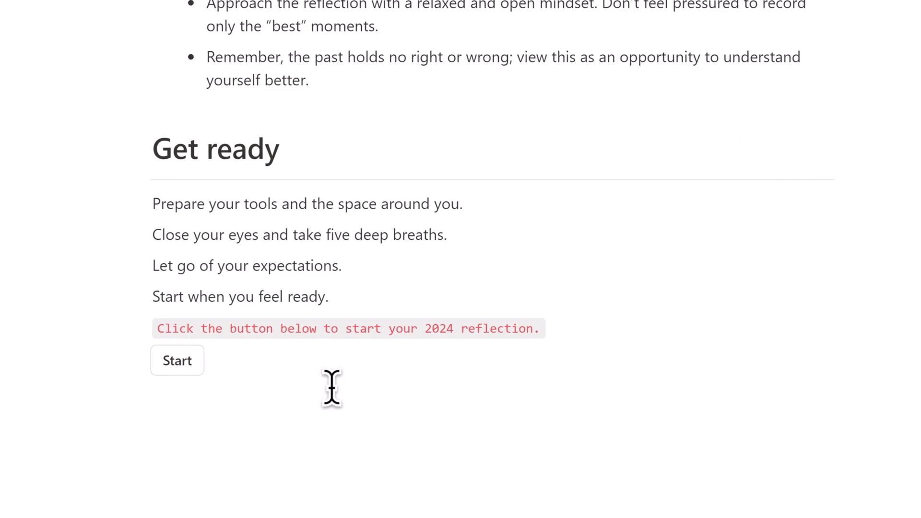
Begin the 2024 reflection and advance through the past-year questions up to accomplishments.
{"action": "left_click", "coordinate": [180, 361]}
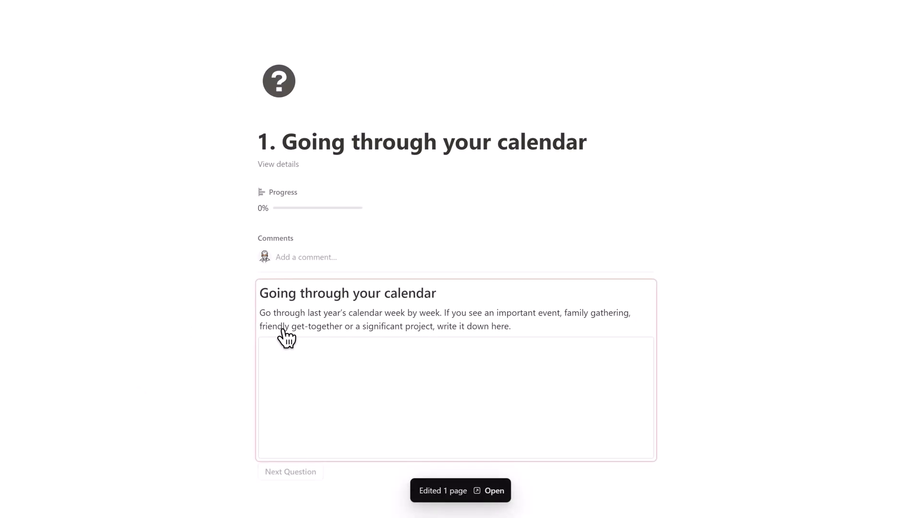
{"action": "left_click", "coordinate": [281, 330]}
{"action": "left_click", "coordinate": [293, 381]}
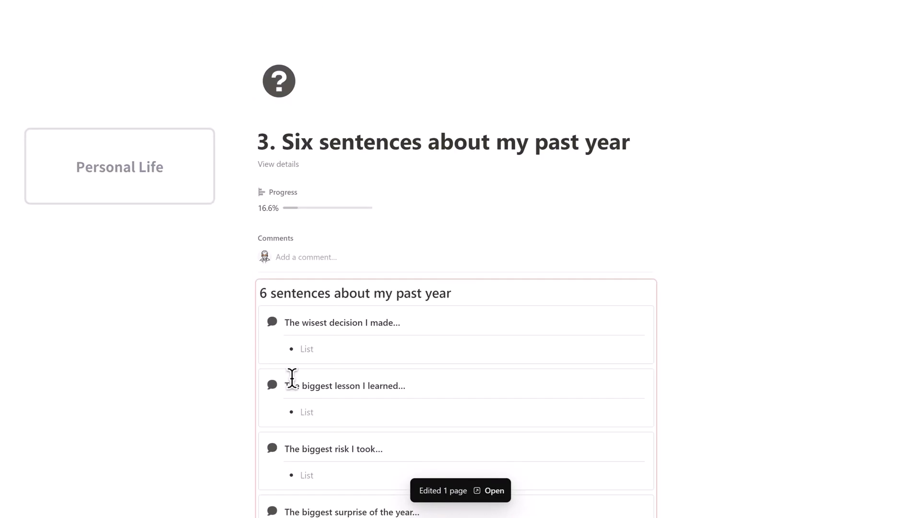
{"action": "left_click", "coordinate": [297, 393]}
{"action": "left_click", "coordinate": [296, 335]}
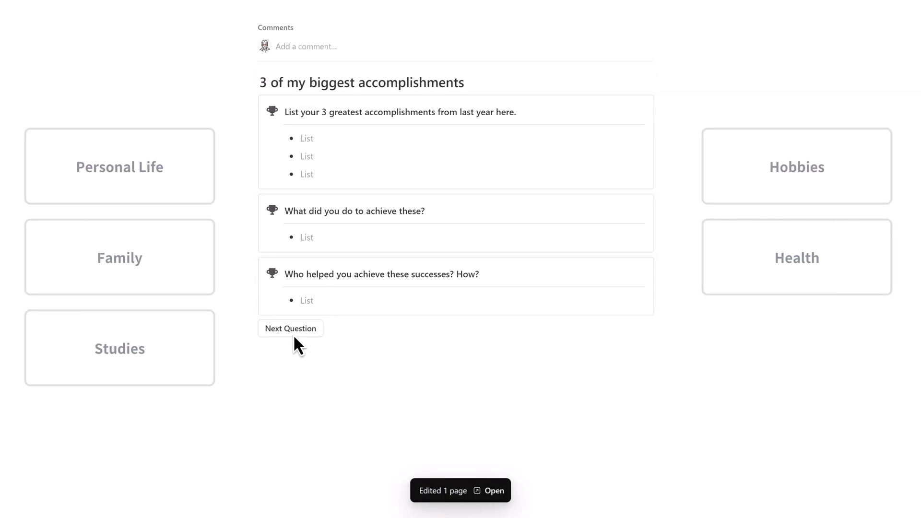
Continue through challenges, Letting go, 3 words, book of my past year and Goodbye to last year.
{"action": "left_click", "coordinate": [295, 344]}
{"action": "left_click", "coordinate": [299, 430]}
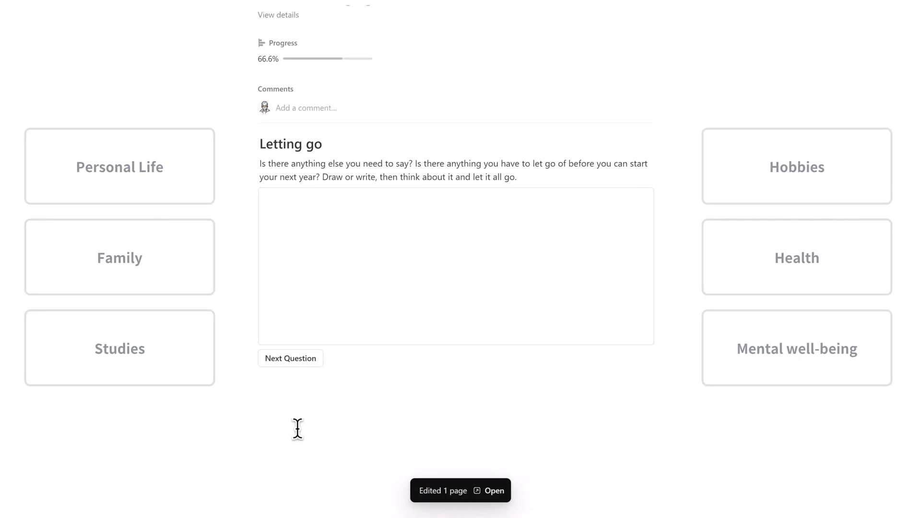
{"action": "left_click", "coordinate": [290, 358]}
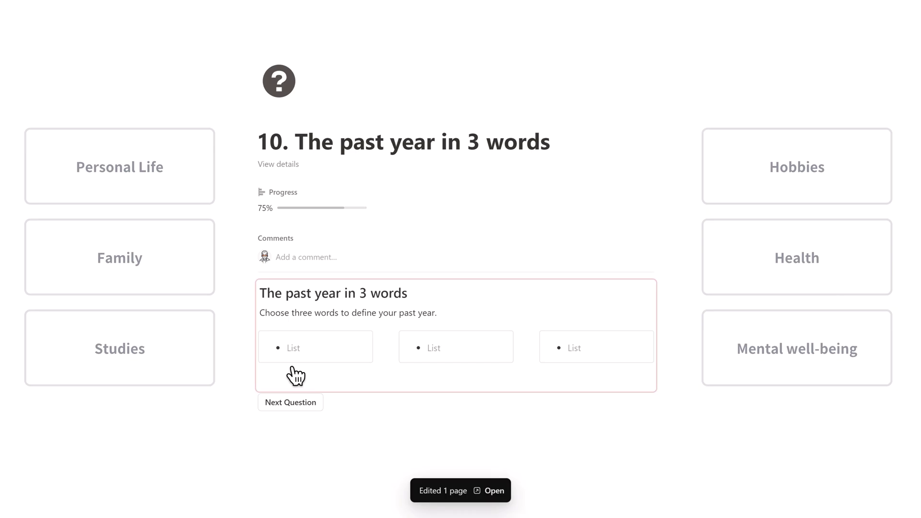
{"action": "left_click", "coordinate": [295, 404]}
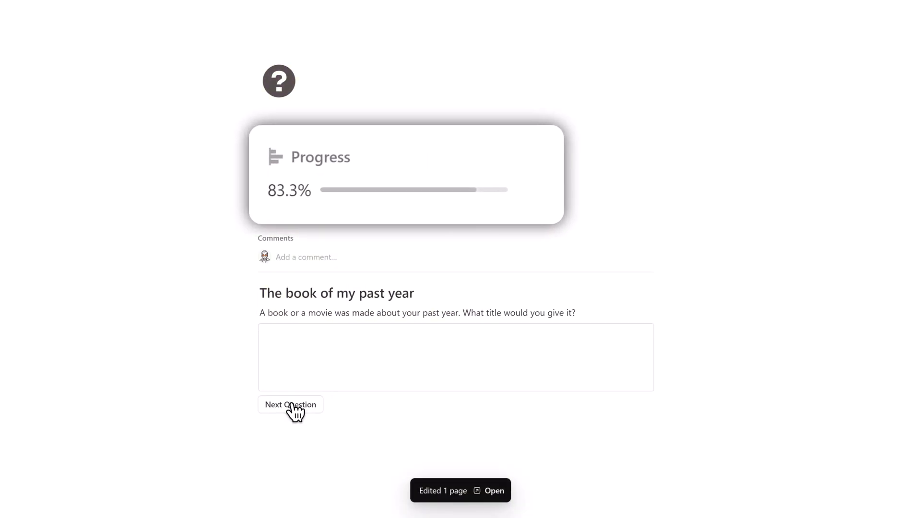
{"action": "left_click", "coordinate": [292, 408]}
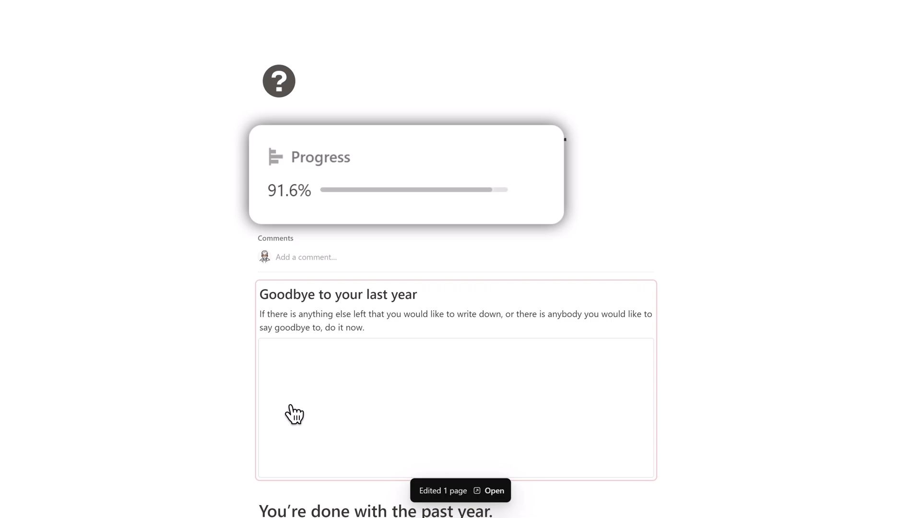
{"action": "scroll", "coordinate": [295, 414], "scroll_direction": "down", "scroll_amount": 5}
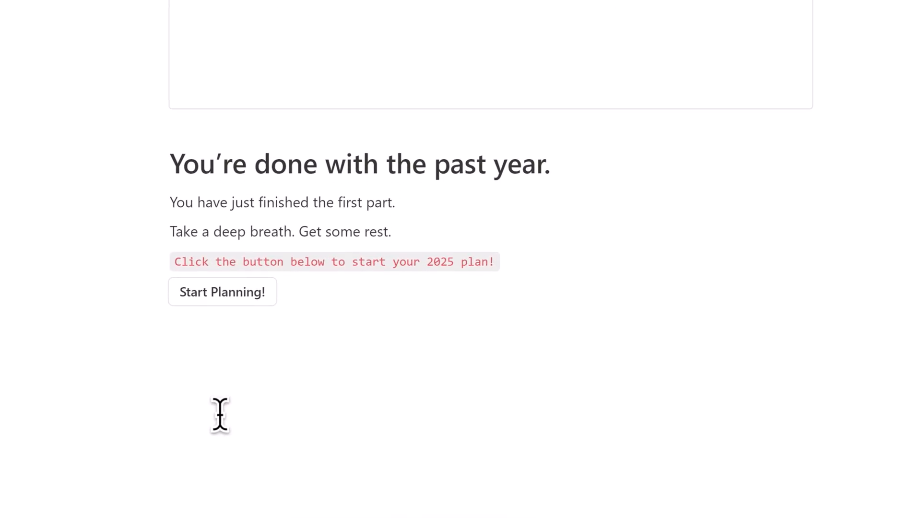
Start the year-ahead planning chapter and open the annual Year Compass Report.
{"action": "left_click", "coordinate": [248, 294]}
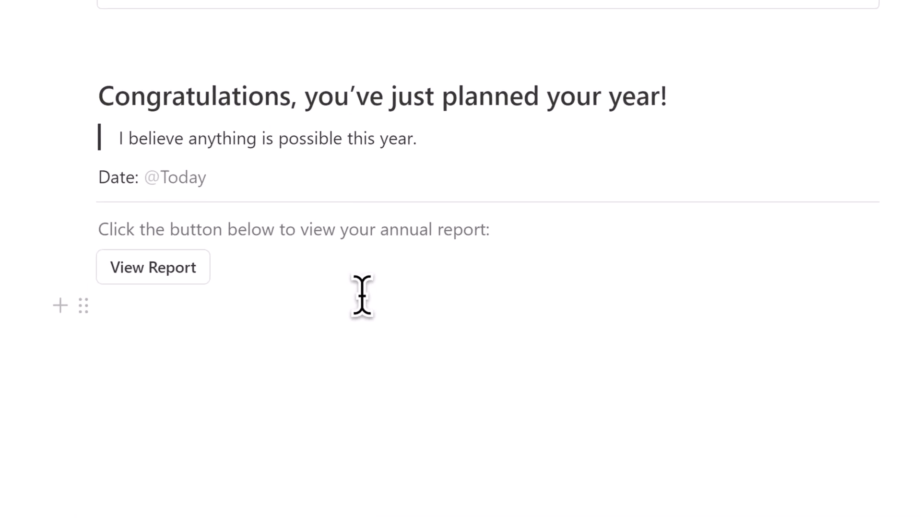
{"action": "left_click", "coordinate": [151, 307]}
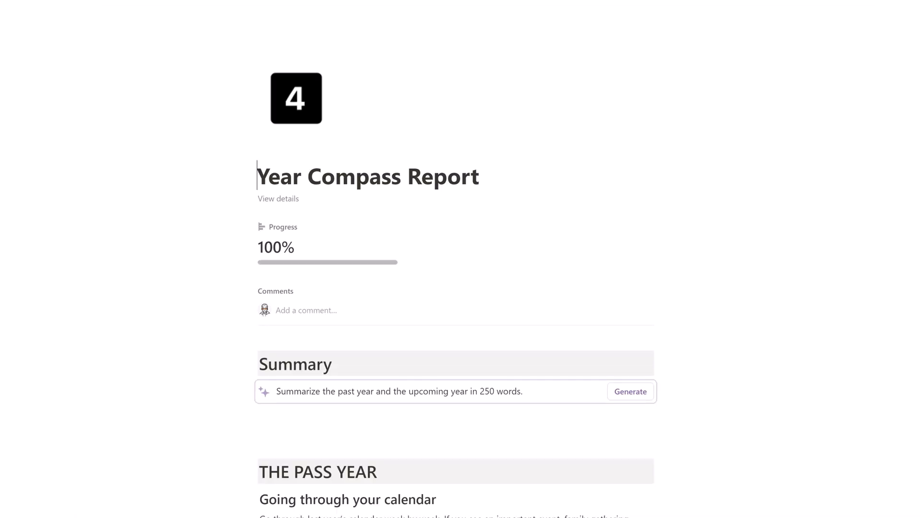
{"action": "scroll", "coordinate": [461, 288], "scroll_direction": "down", "scroll_amount": 5}
{"action": "scroll", "coordinate": [460, 288], "scroll_direction": "down", "scroll_amount": 5}
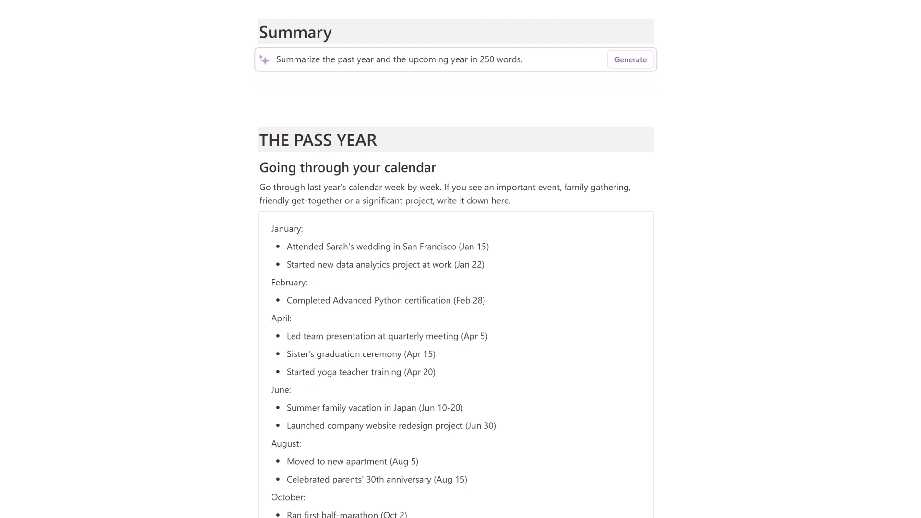
{"action": "scroll", "coordinate": [462, 288], "scroll_direction": "down", "scroll_amount": 3}
{"action": "scroll", "coordinate": [461, 288], "scroll_direction": "down", "scroll_amount": 3}
{"action": "scroll", "coordinate": [461, 288], "scroll_direction": "down", "scroll_amount": 3}
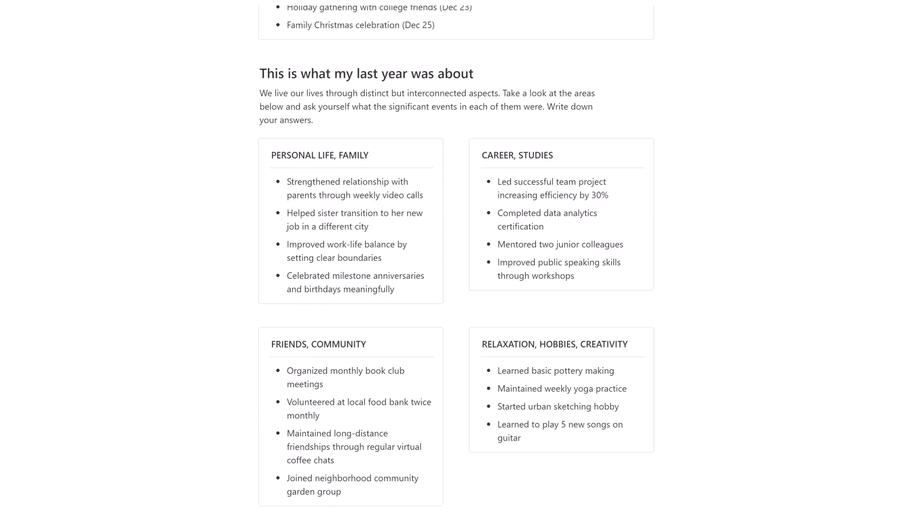
{"action": "scroll", "coordinate": [461, 288], "scroll_direction": "down", "scroll_amount": 3}
{"action": "scroll", "coordinate": [460, 288], "scroll_direction": "down", "scroll_amount": 3}
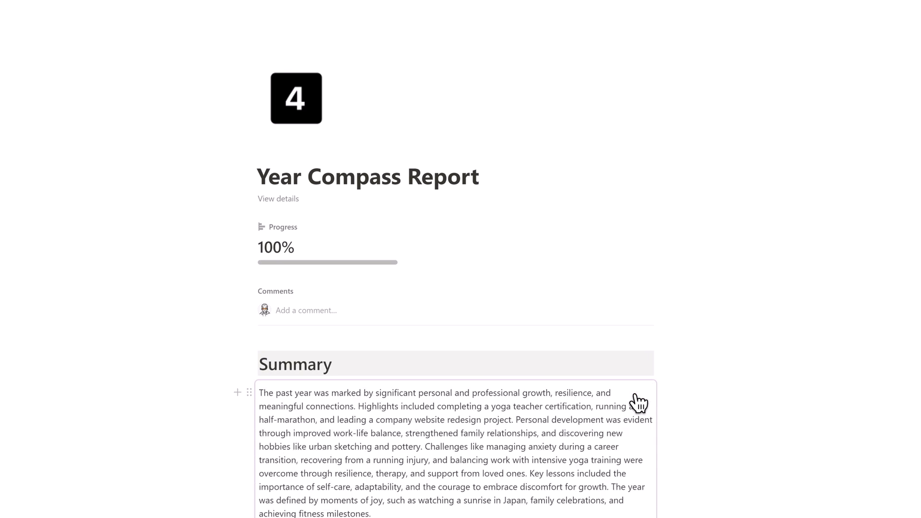
{"action": "scroll", "coordinate": [639, 403], "scroll_direction": "down", "scroll_amount": 3}
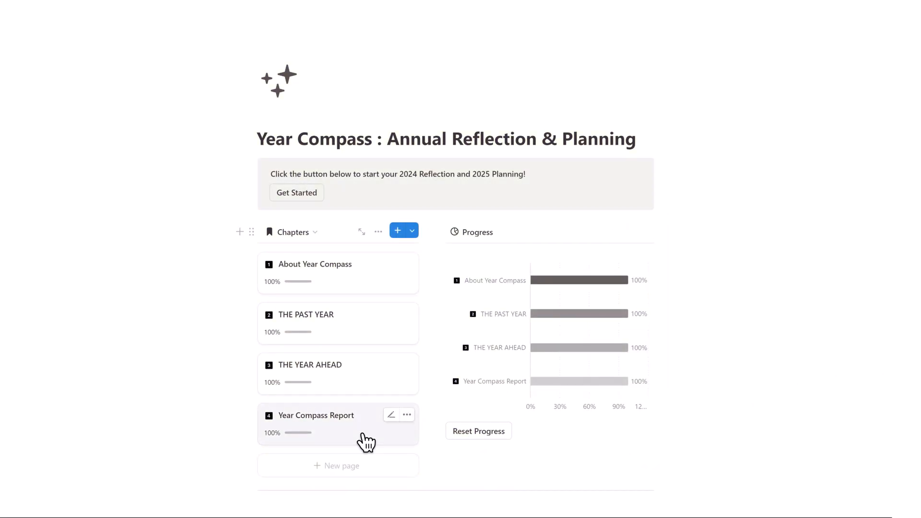
{"action": "left_click", "coordinate": [366, 441]}
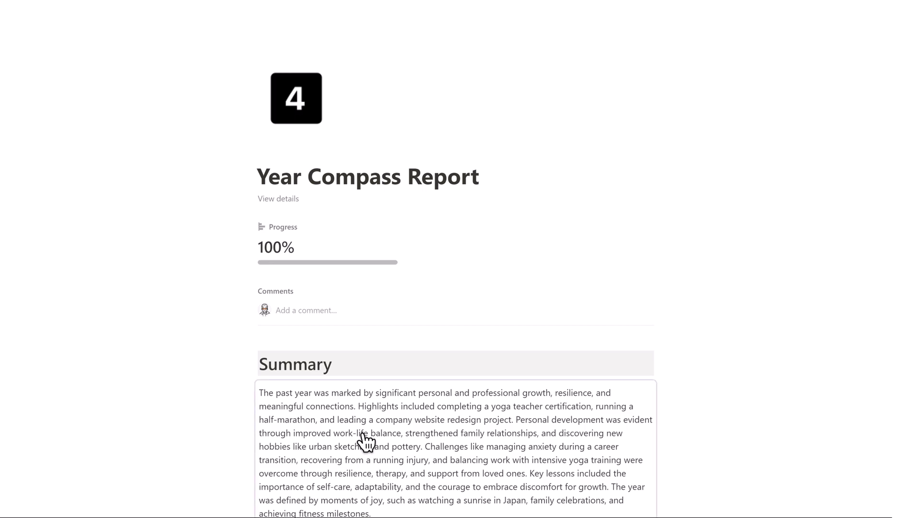
{"action": "scroll", "coordinate": [366, 442], "scroll_direction": "down", "scroll_amount": 5}
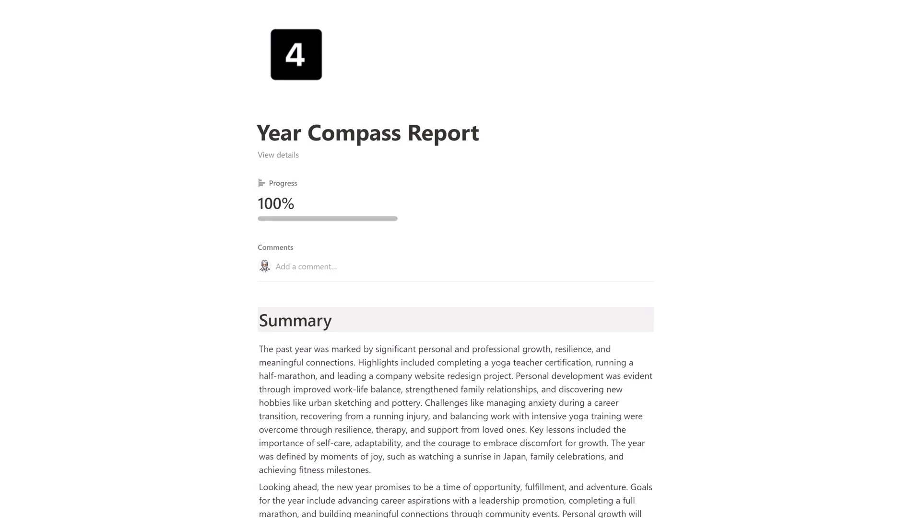
{"action": "scroll", "coordinate": [461, 324], "scroll_direction": "down", "scroll_amount": 2}
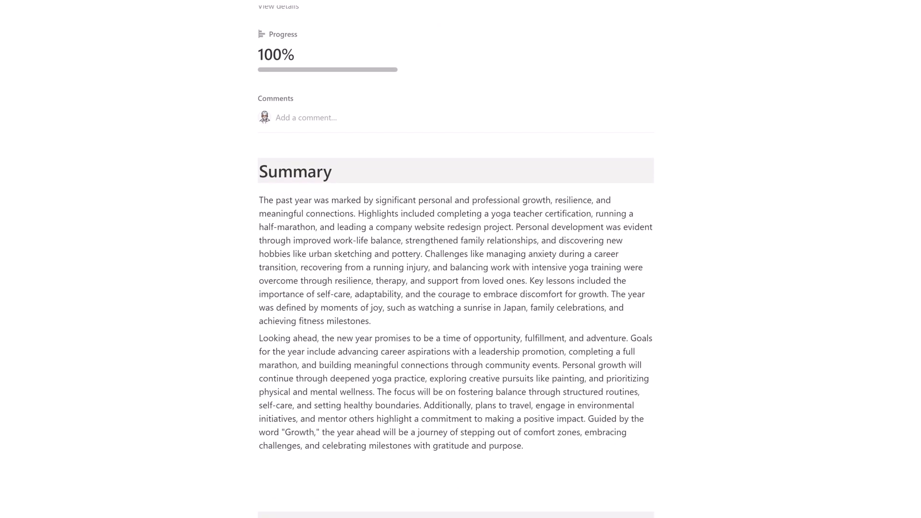
{"action": "scroll", "coordinate": [457, 288], "scroll_direction": "down", "scroll_amount": 2}
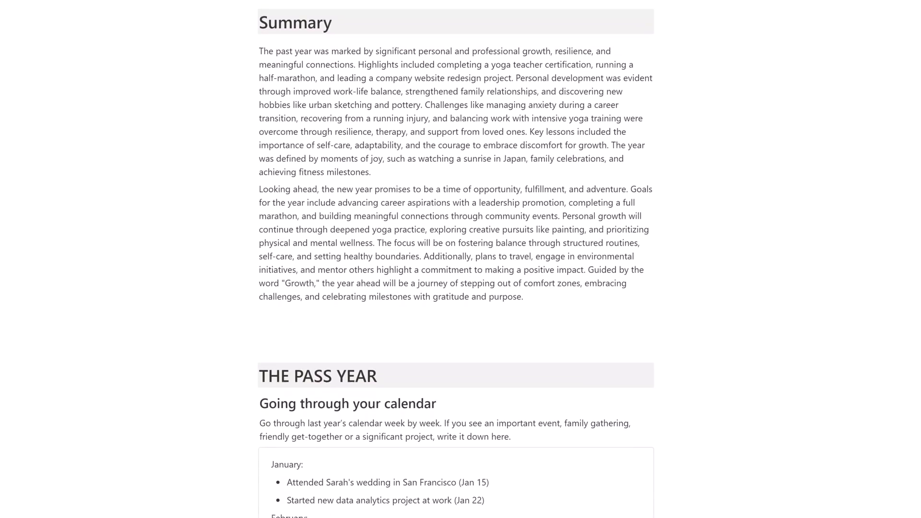
{"action": "scroll", "coordinate": [456, 288], "scroll_direction": "down", "scroll_amount": 2}
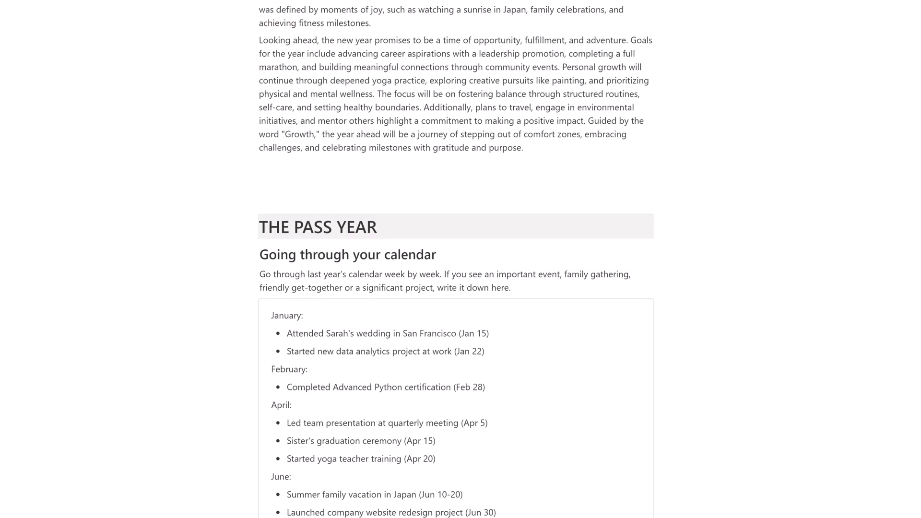
{"action": "scroll", "coordinate": [457, 288], "scroll_direction": "down", "scroll_amount": 2}
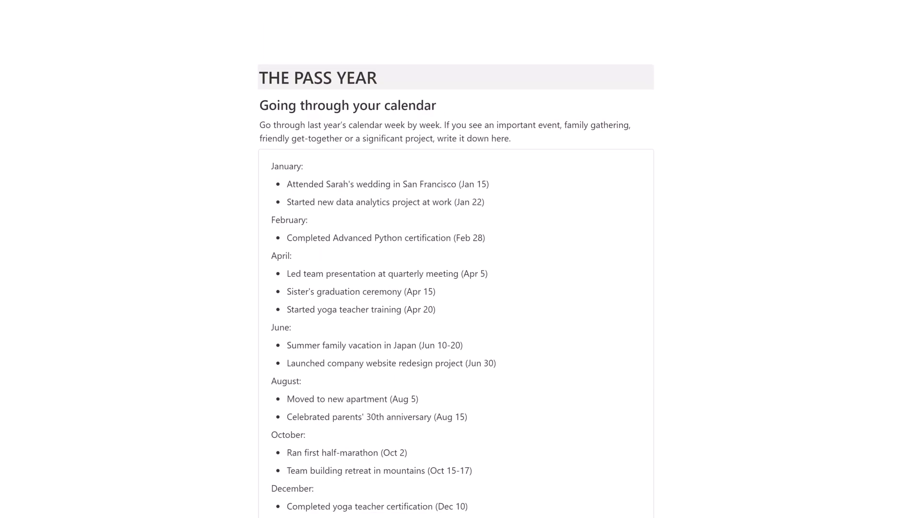